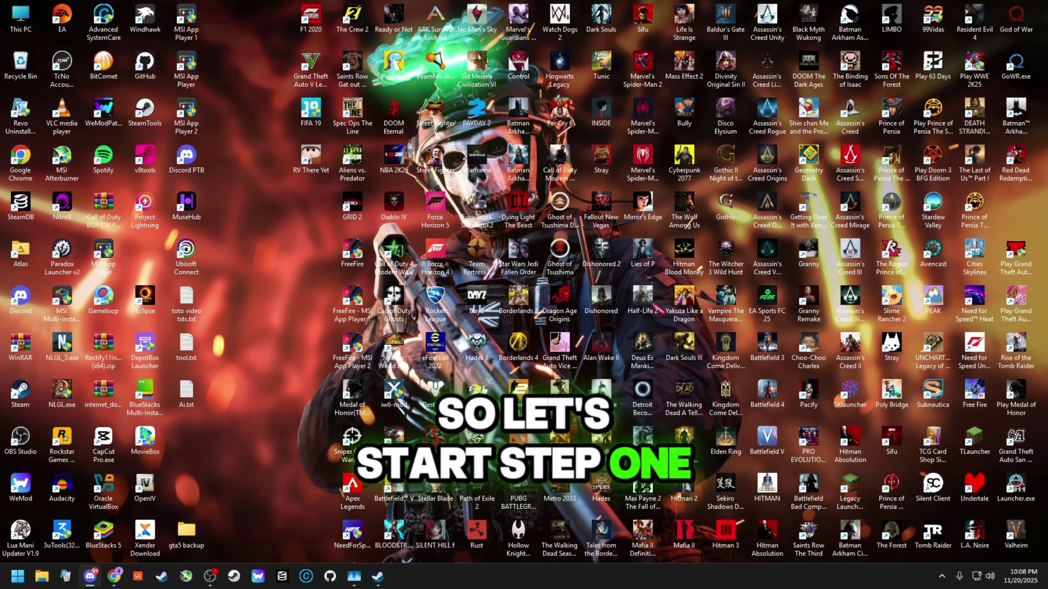
- Switch to Steam and find RV There Yet? in the game library
left_click(377, 576)
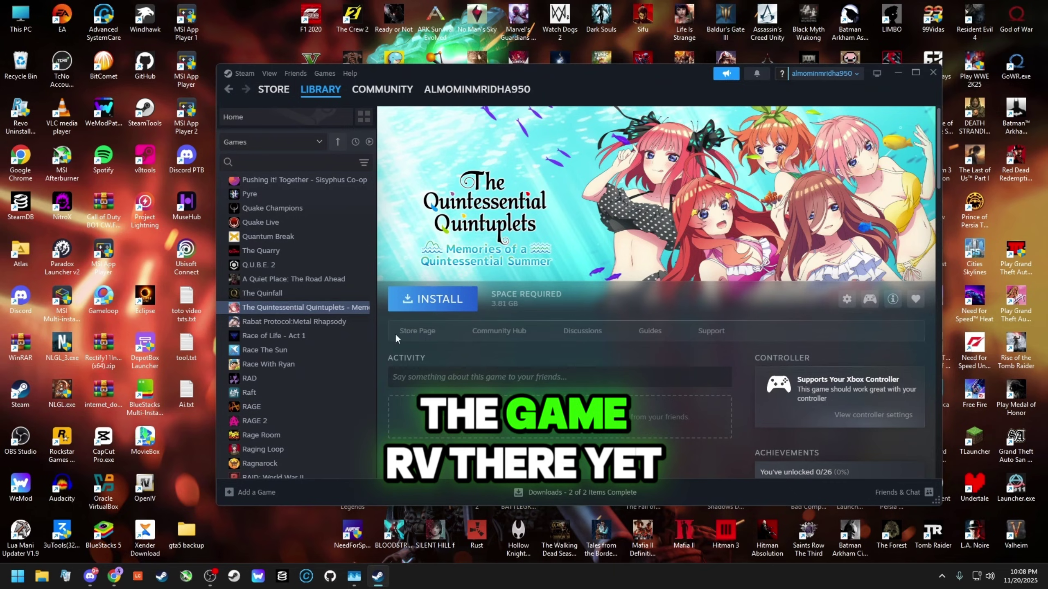
left_click(319, 99)
scroll(512, 280, "down", 1)
- Name a new game, start the ride with all friends allowed to join, and choose Invite Friends while paused
left_click(513, 280)
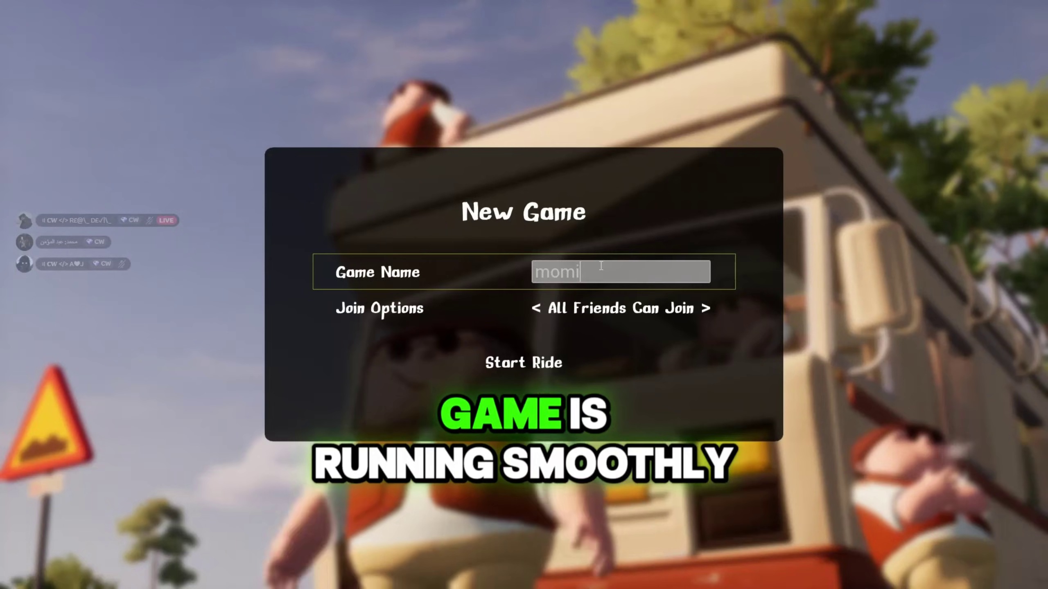
type("n")
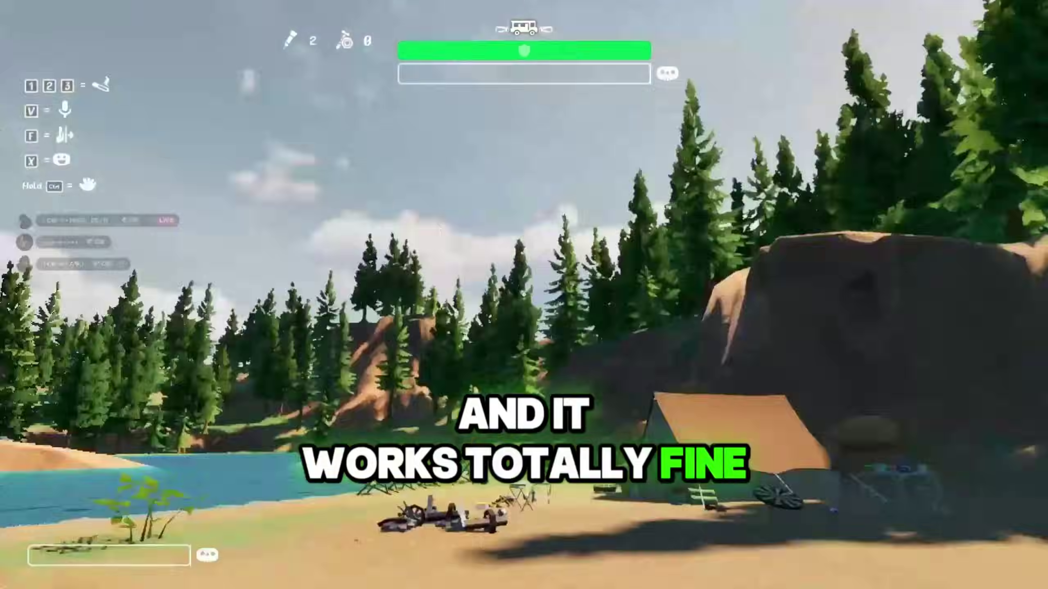
key("Escape")
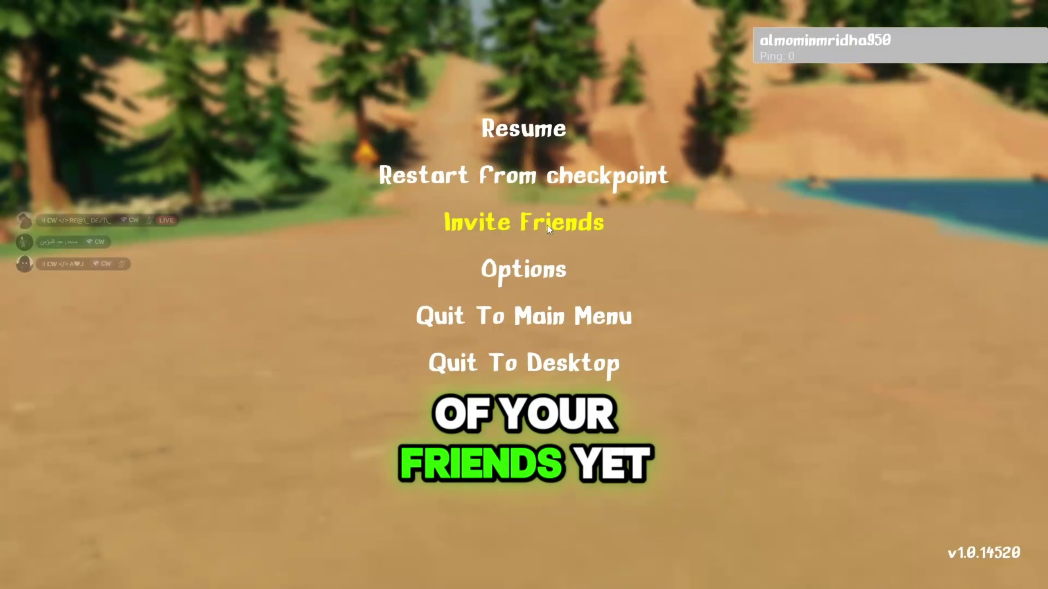
left_click(547, 225)
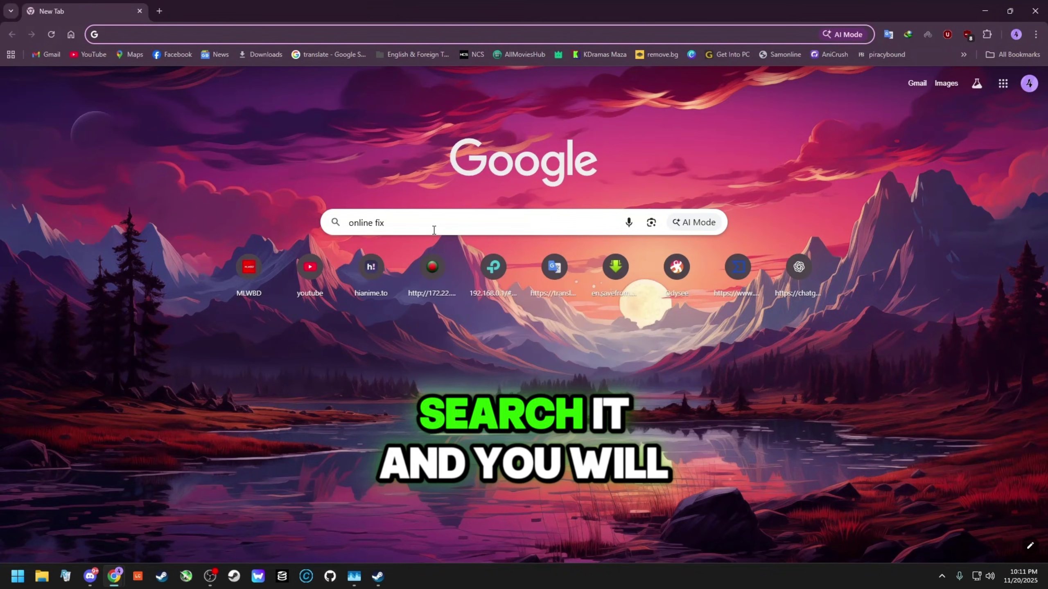
- In Chrome, search Google for "online fix" and open the Online-Fix website in English translation
left_click(434, 230)
key("Return")
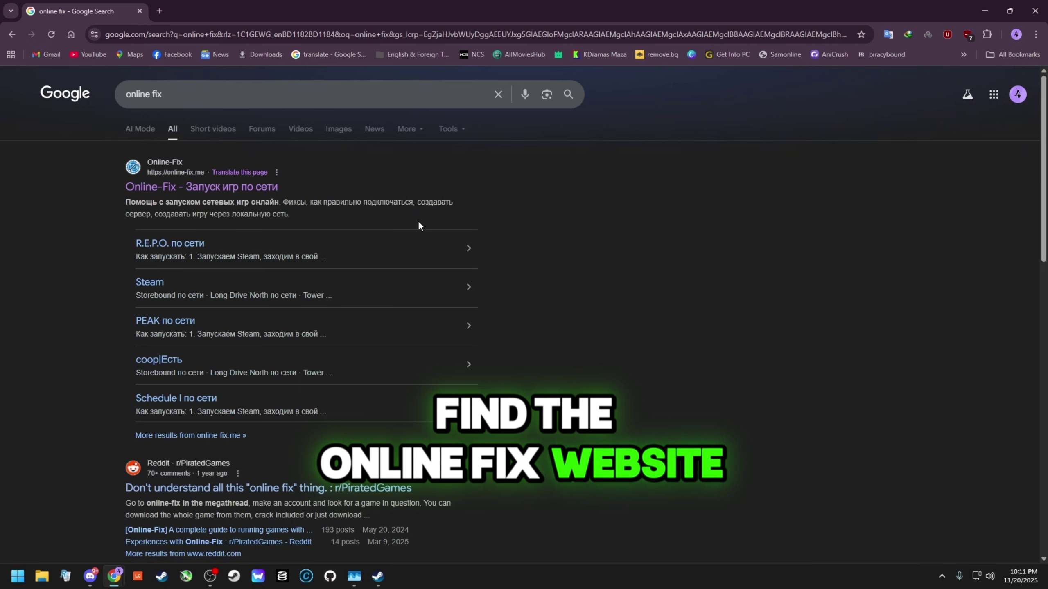
left_click(184, 188)
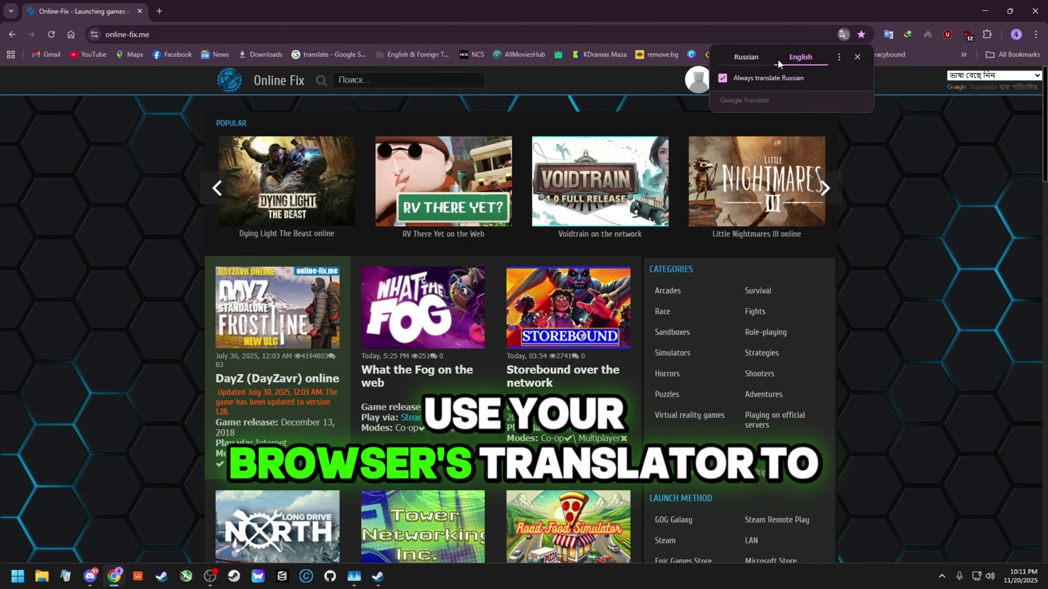
left_click(167, 249)
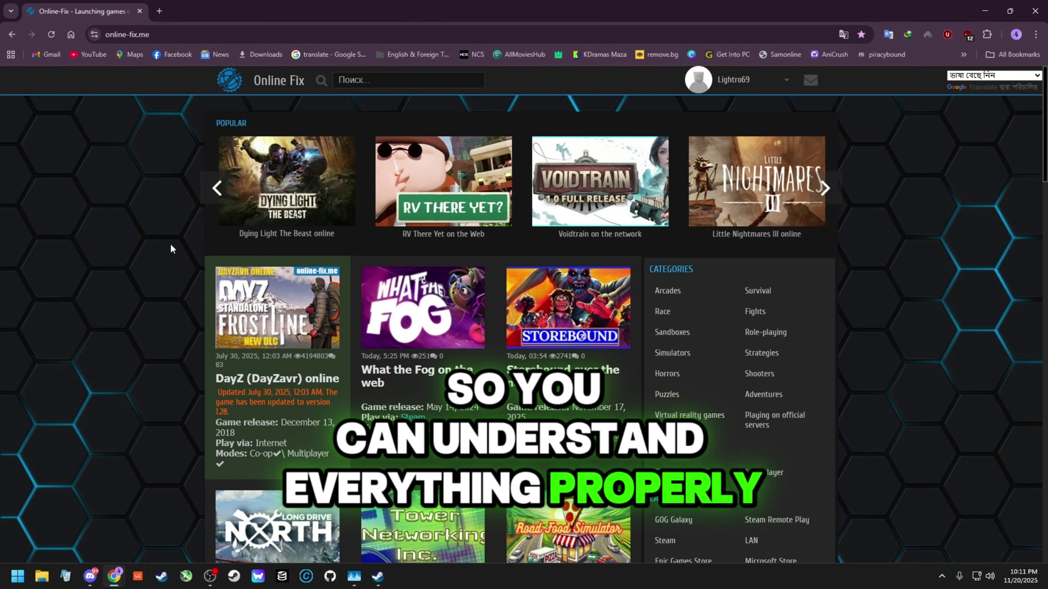
- Open the RV There Yet page from the site's popular games and go to its download options
left_click(696, 87)
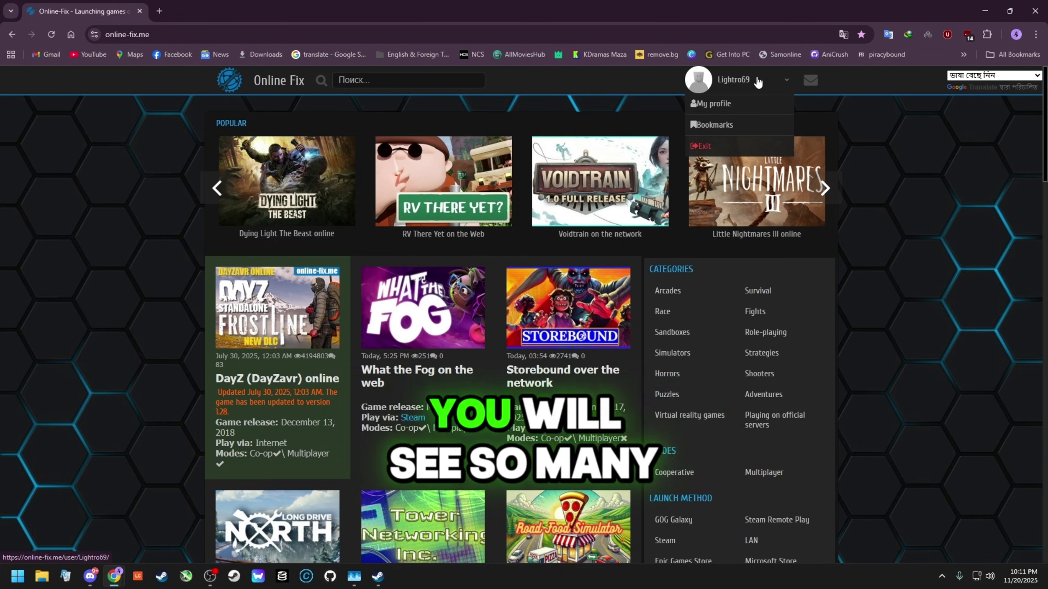
left_click(382, 83)
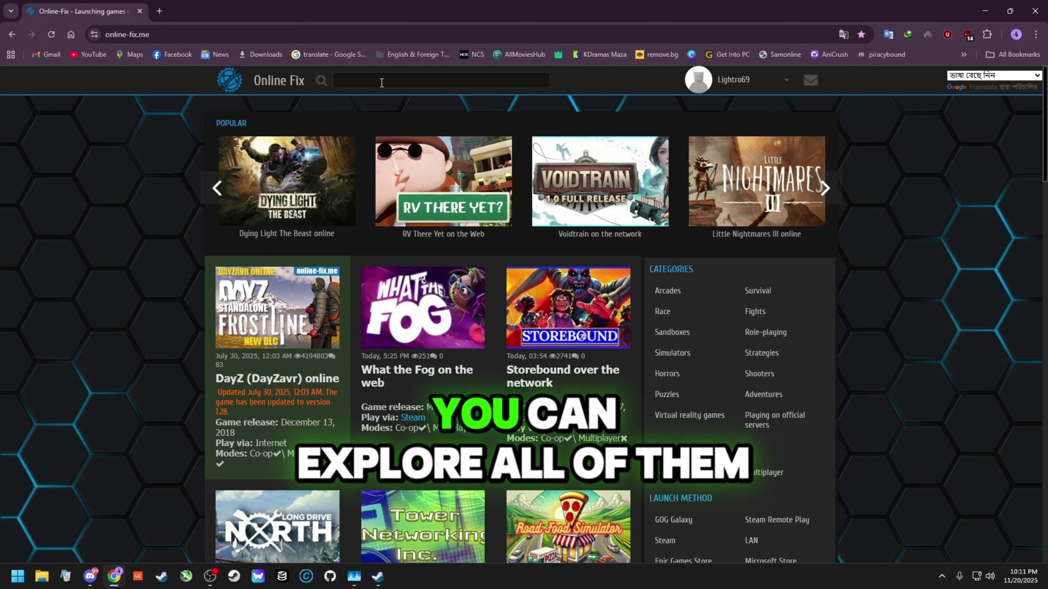
scroll(519, 286, "down", 10)
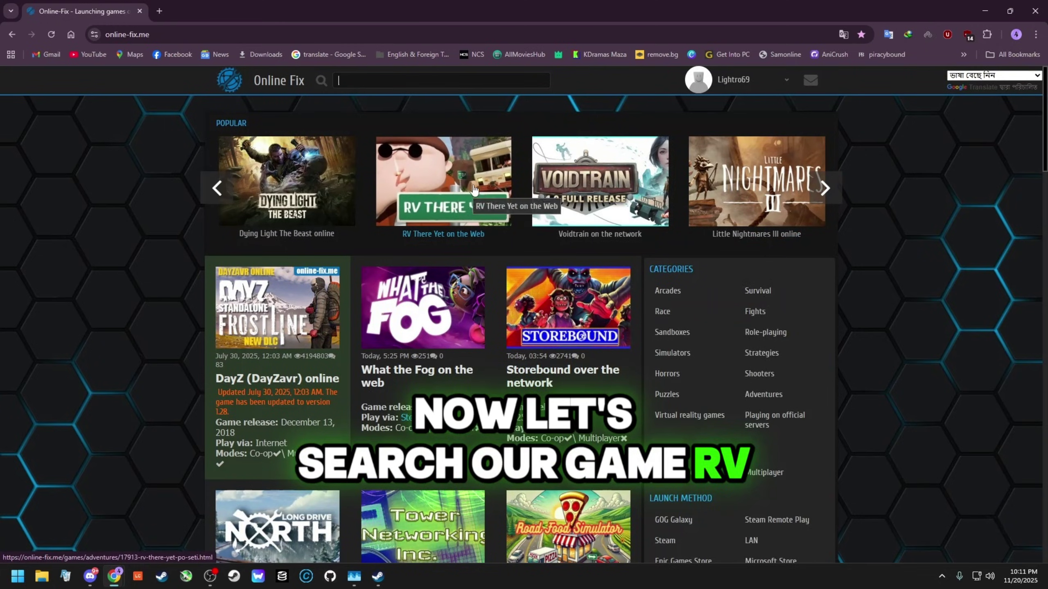
left_click(437, 186)
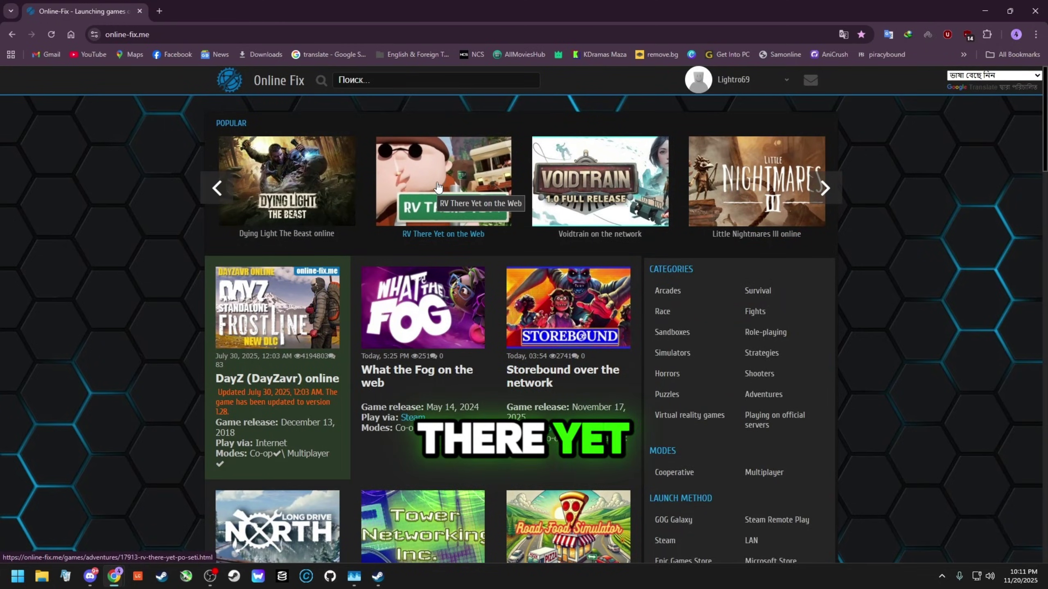
scroll(436, 182, "down", 20)
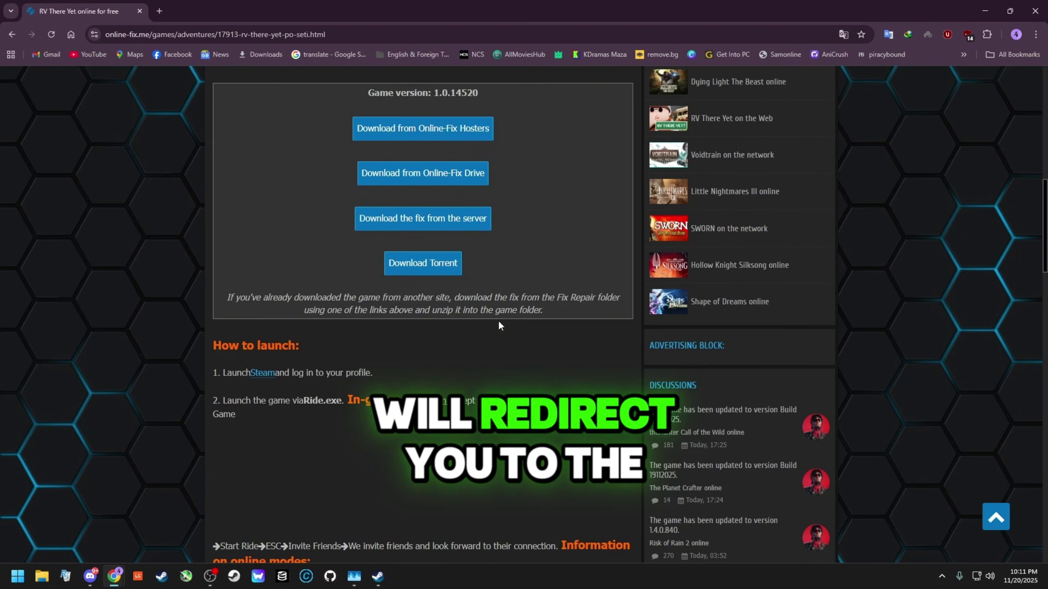
scroll(508, 377, "up", 10)
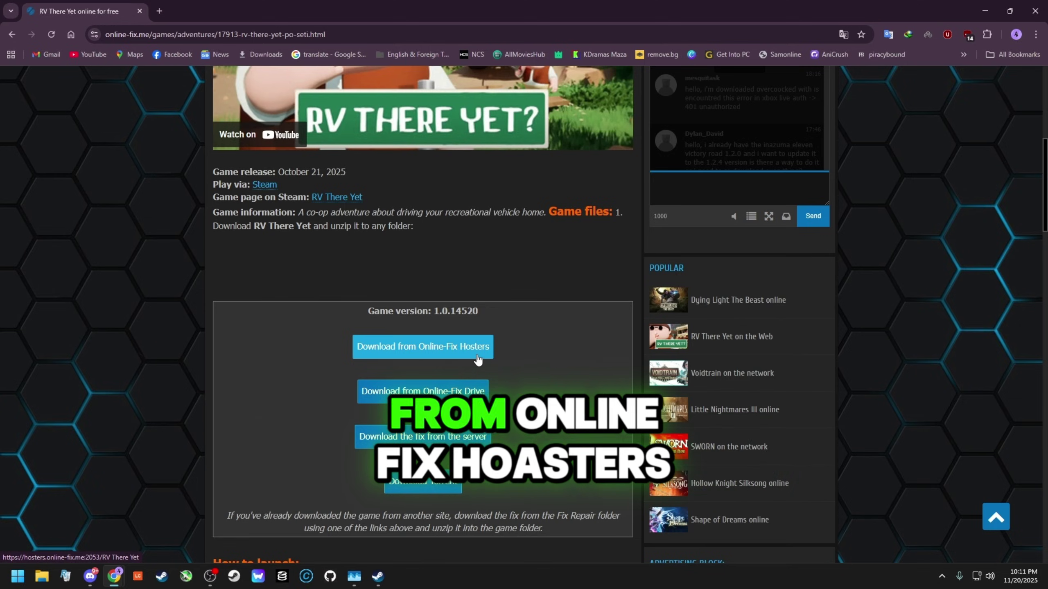
- Download RVThereYet_Fix_Repair_Steam_V2_Generic.rar through Online-Fix Hosters using DataNodes
left_click(447, 354)
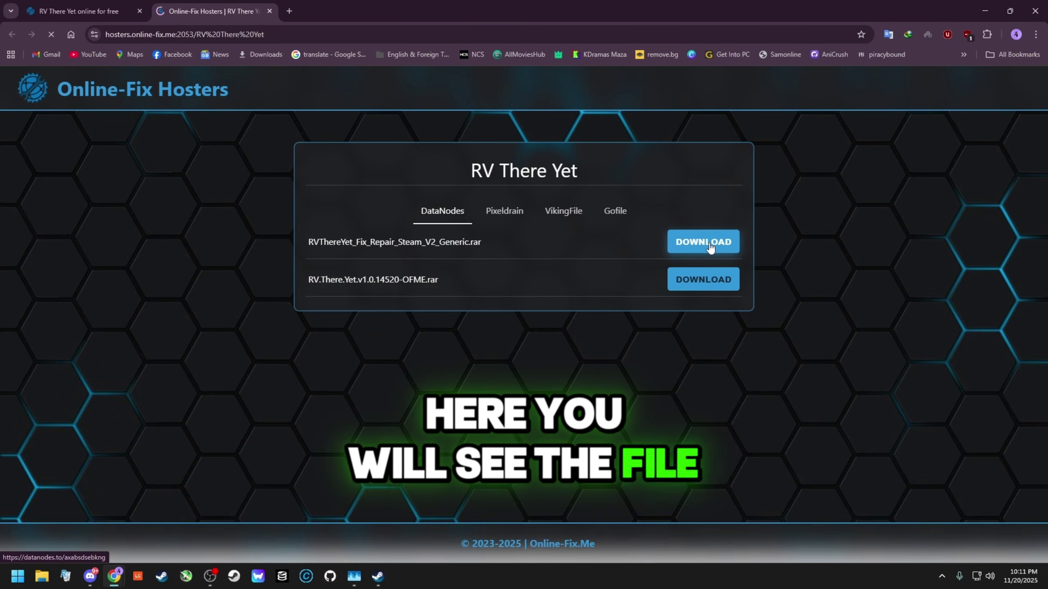
left_click_drag(308, 242, 478, 247)
left_click(546, 243)
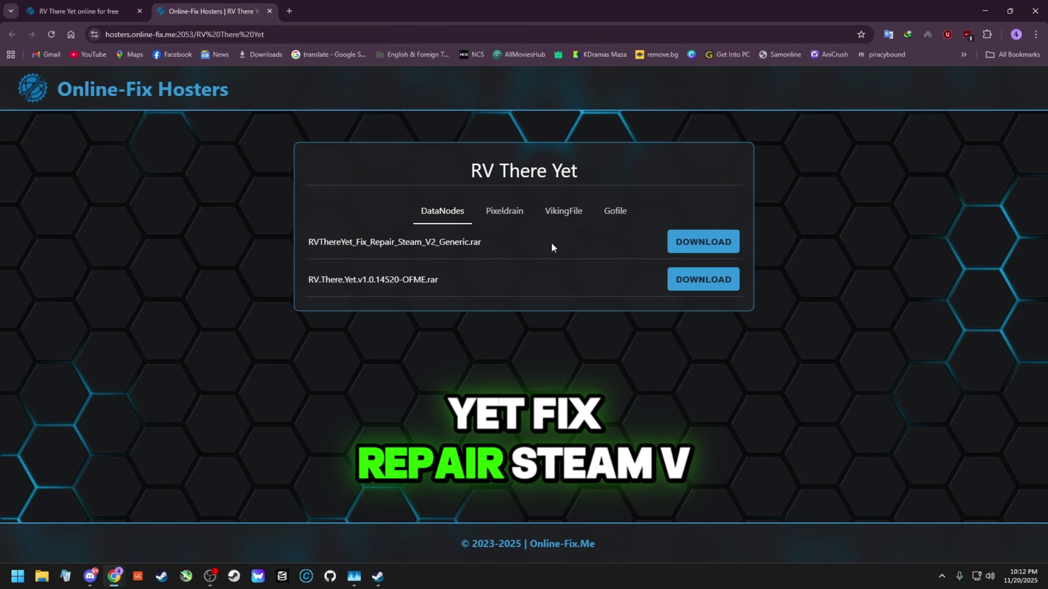
left_click(706, 242)
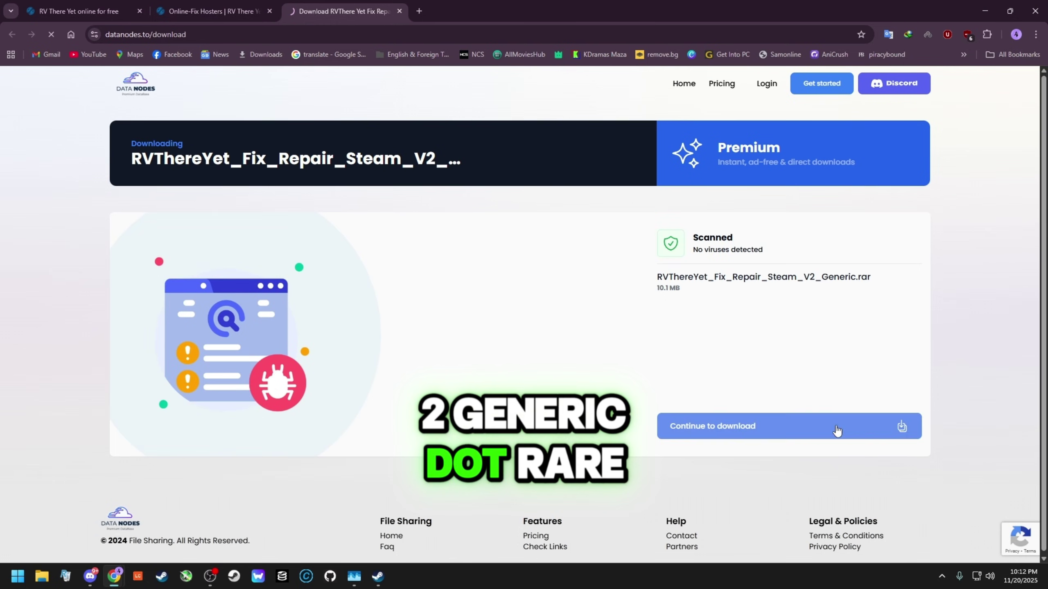
left_click(759, 428)
left_click(613, 206)
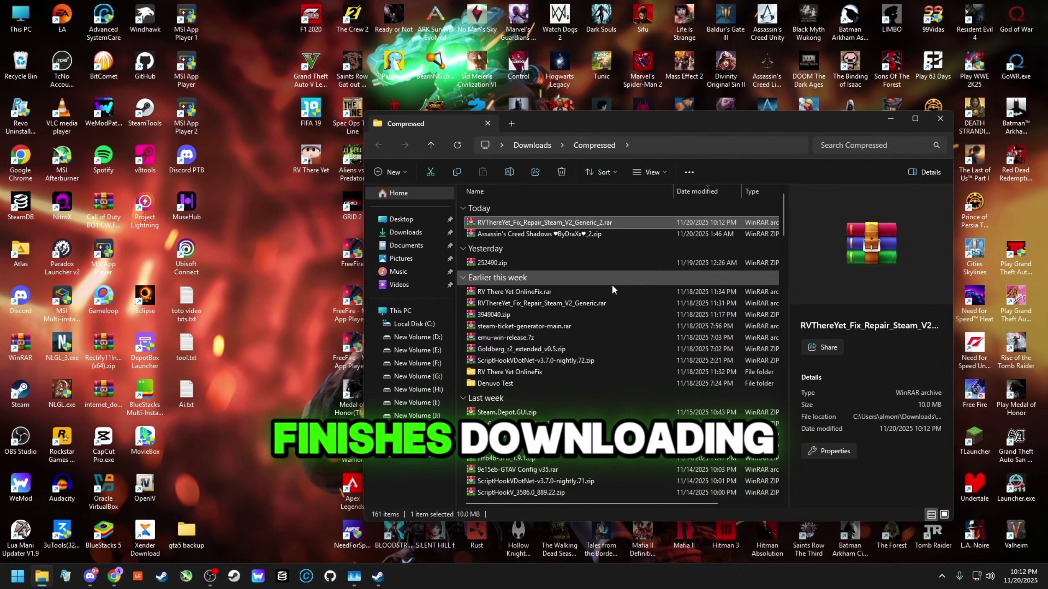
- Select the downloaded fix archive and open the local files folder of RV There Yet? from Steam
left_click(554, 223)
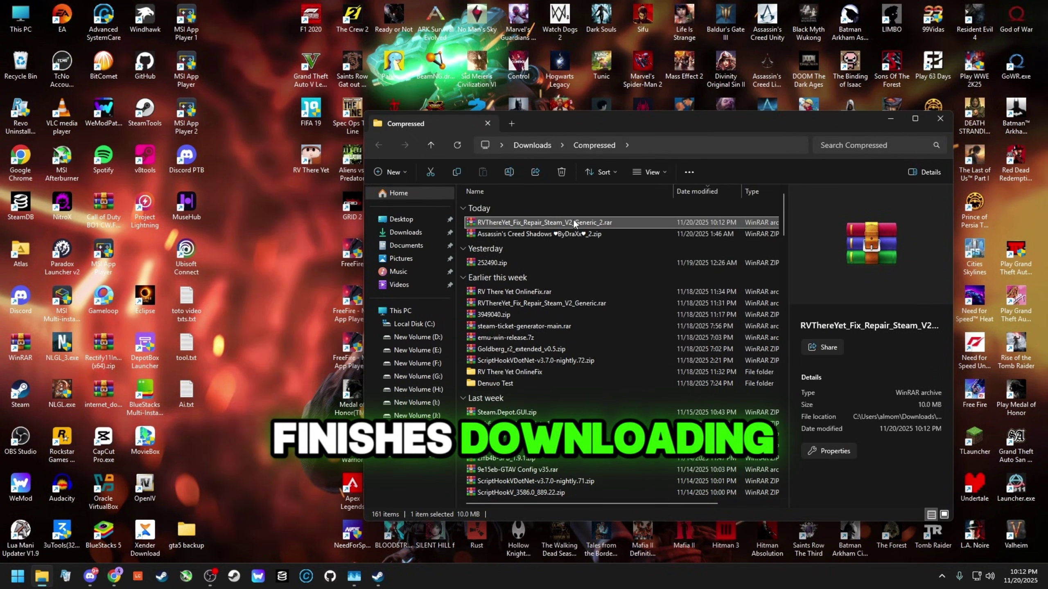
right_click(519, 222)
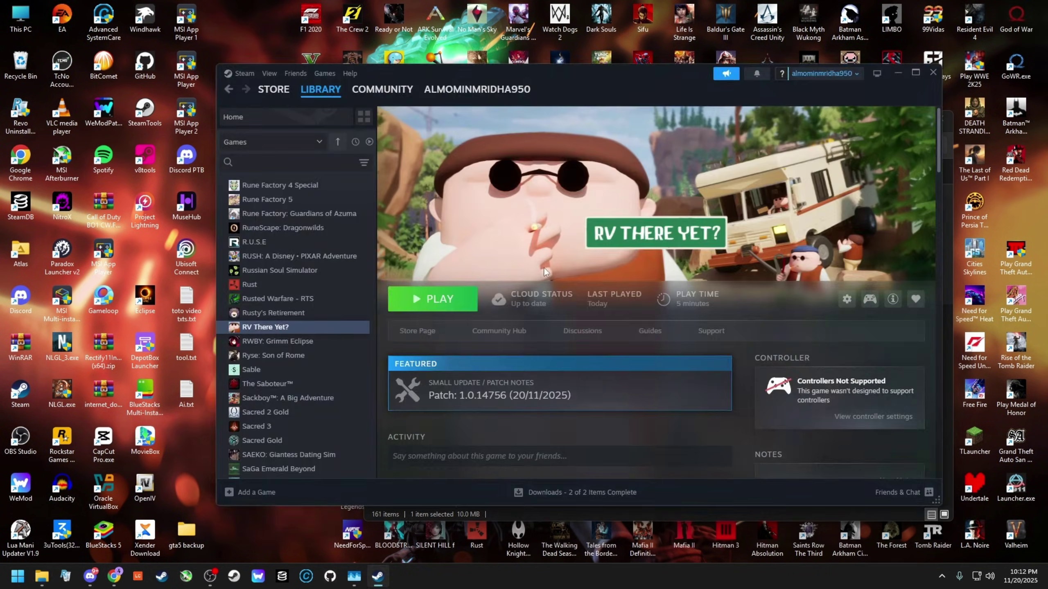
left_click(846, 299)
mouse_move(863, 355)
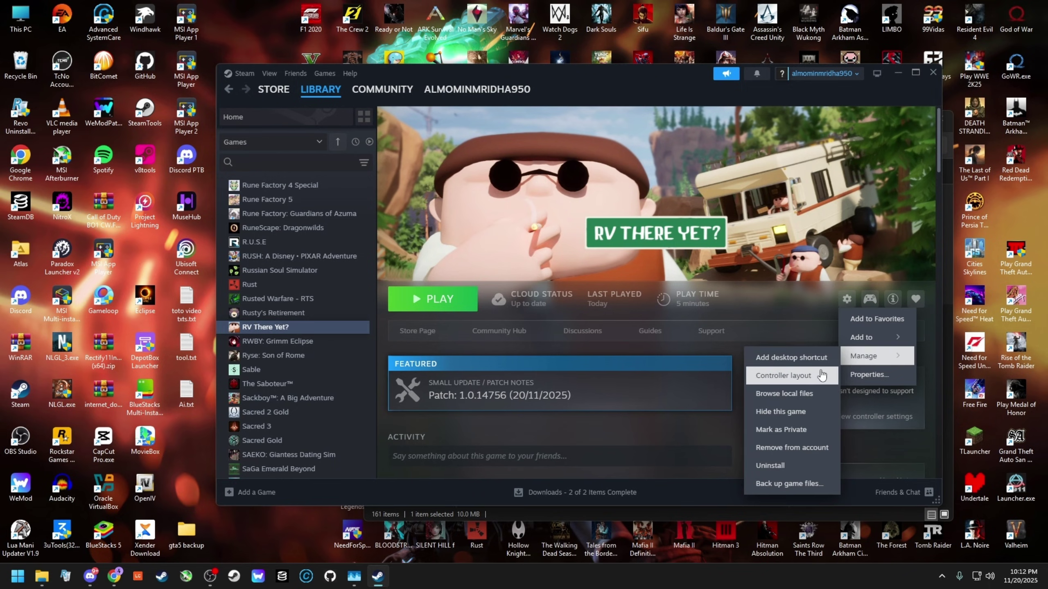
left_click(784, 393)
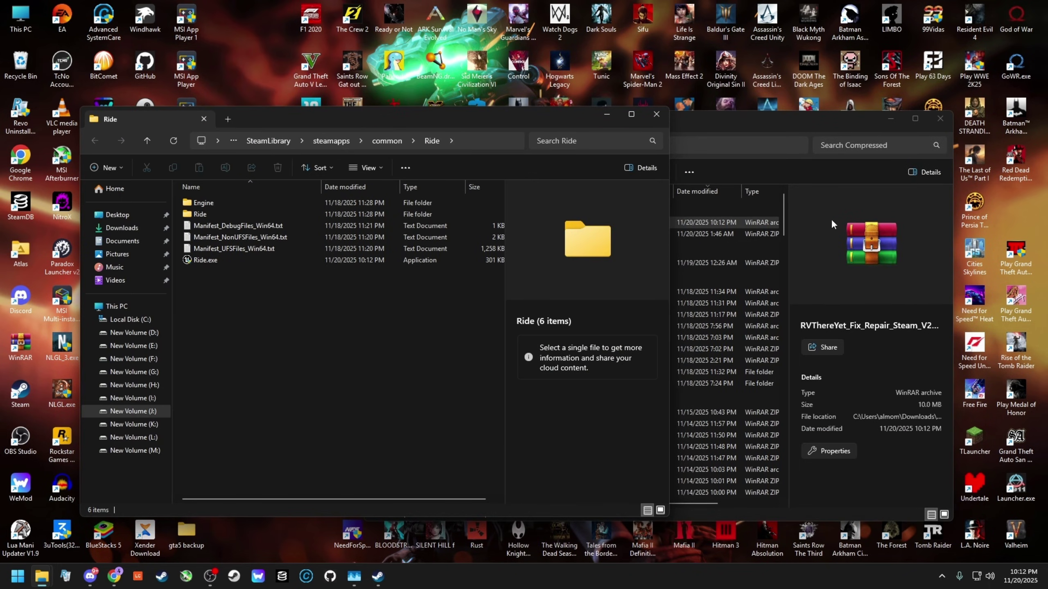
- Open the downloaded fix archive in WinRAR with the archive password copied from the Online-Fix game page
double_click(547, 221)
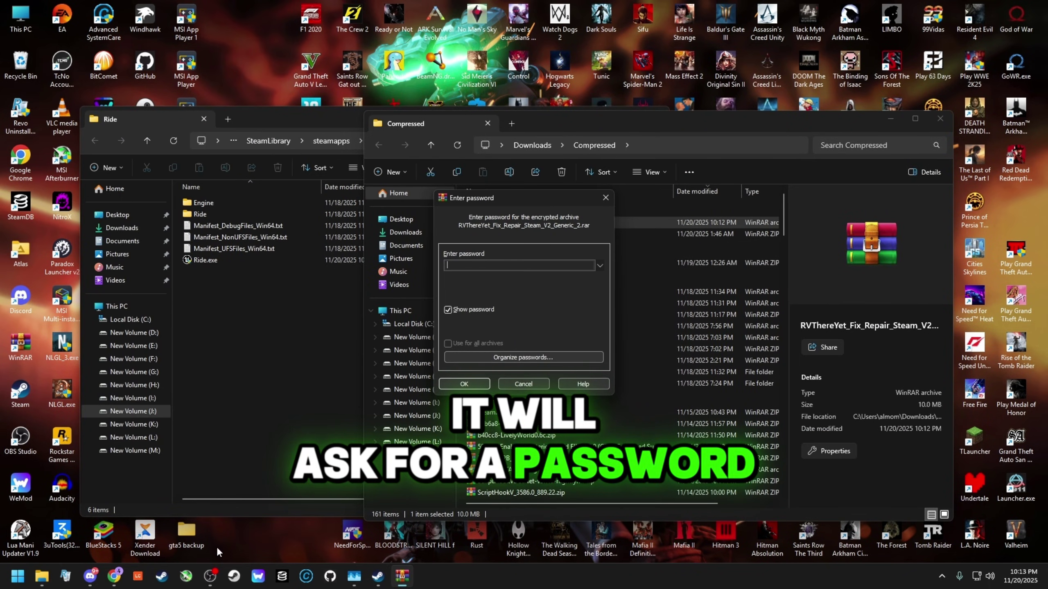
mouse_move(114, 575)
left_click(160, 518)
left_click(188, 13)
left_click(78, 11)
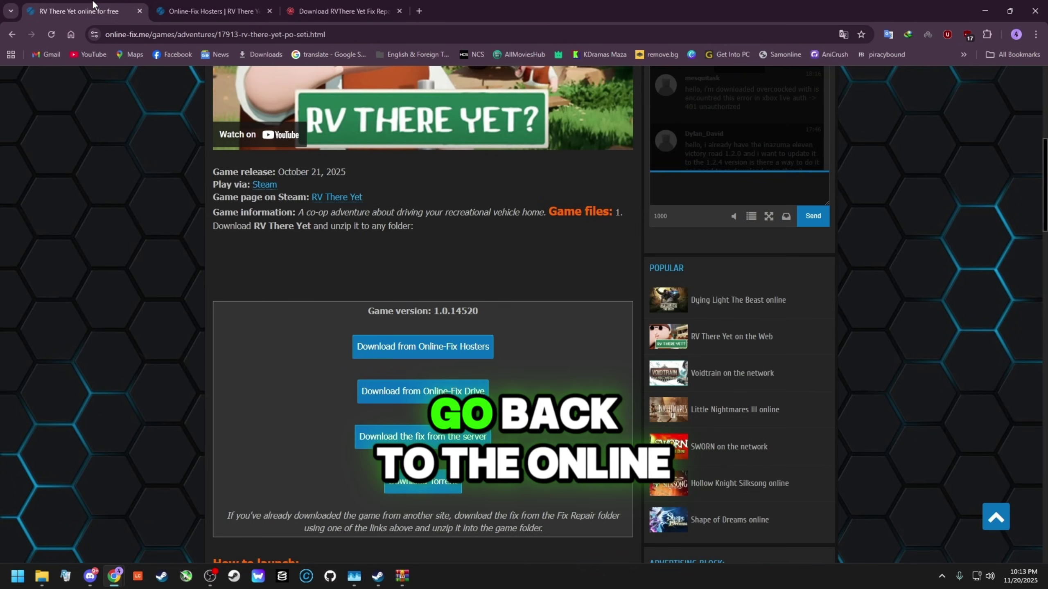
scroll(411, 253, "up", 10)
left_click_drag(331, 239, 473, 244)
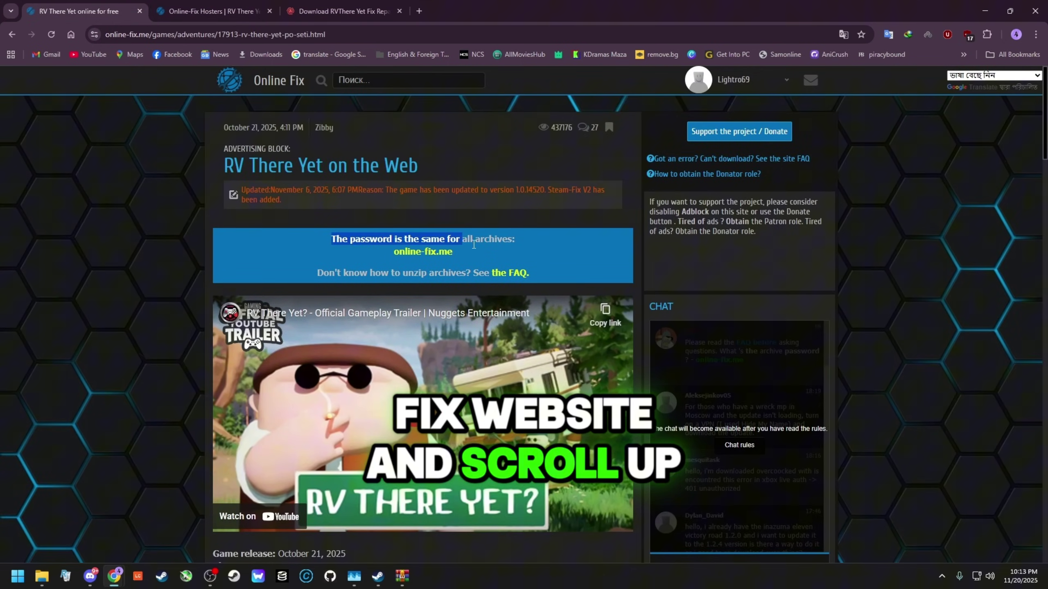
left_click_drag(394, 251, 452, 252)
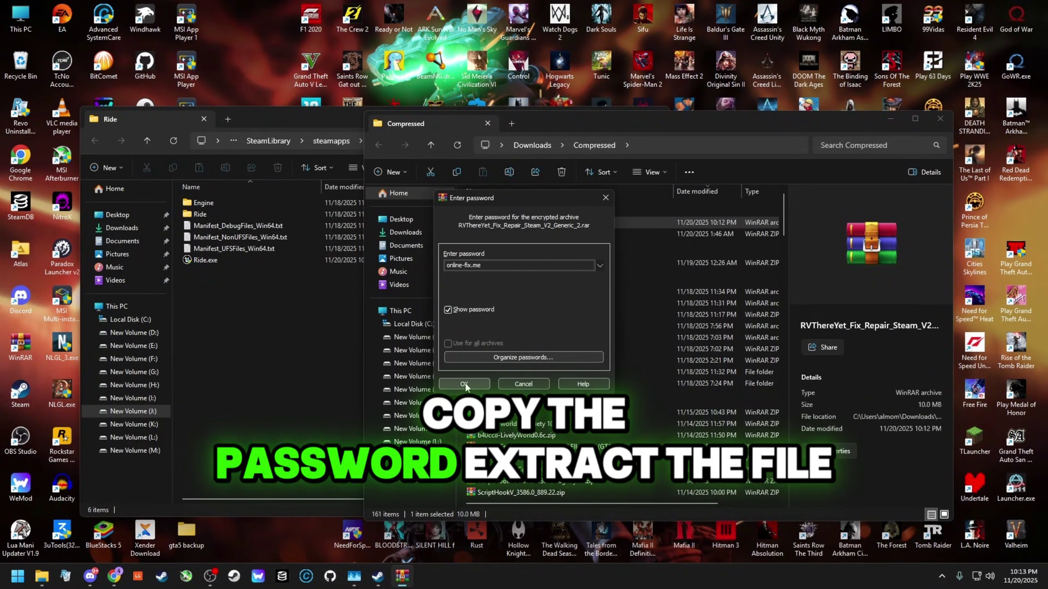
left_click(464, 384)
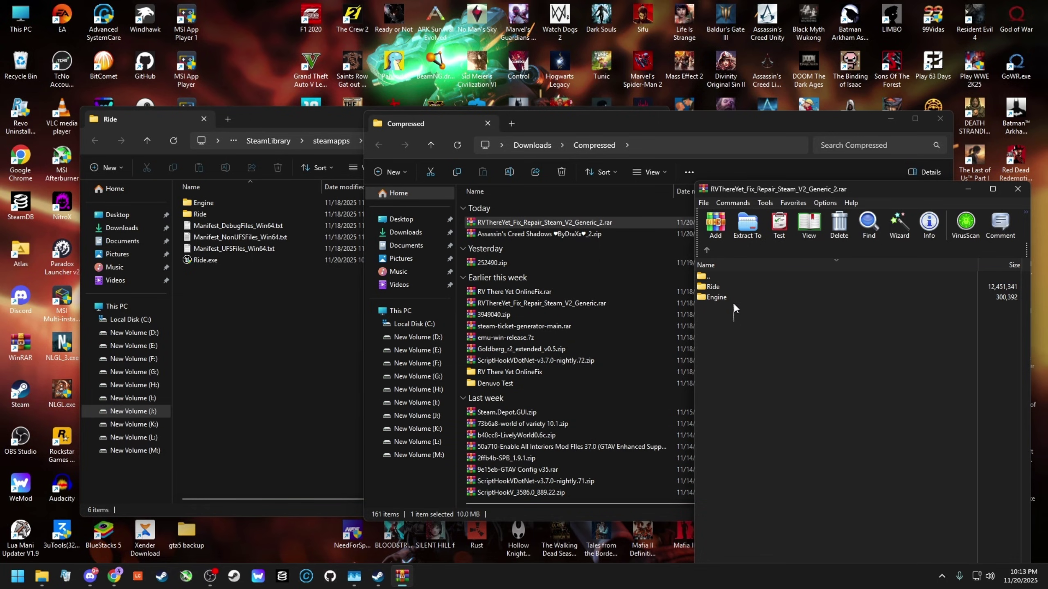
- Extract the archive's Ride and Engine folders into the game's installation folder, replacing the existing files
left_click_drag(733, 303, 226, 342)
left_click(223, 200)
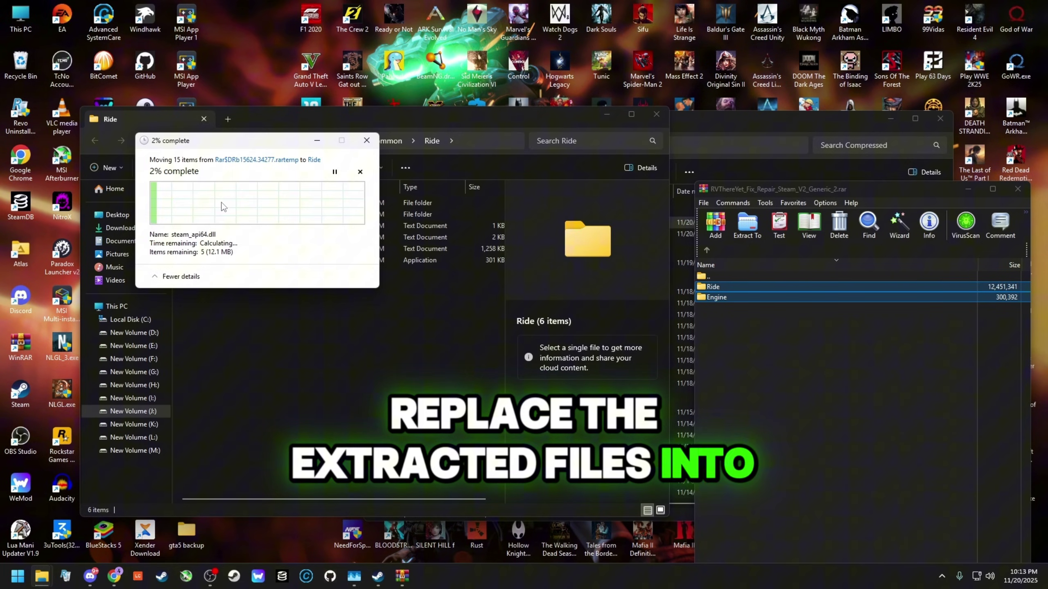
left_click(389, 350)
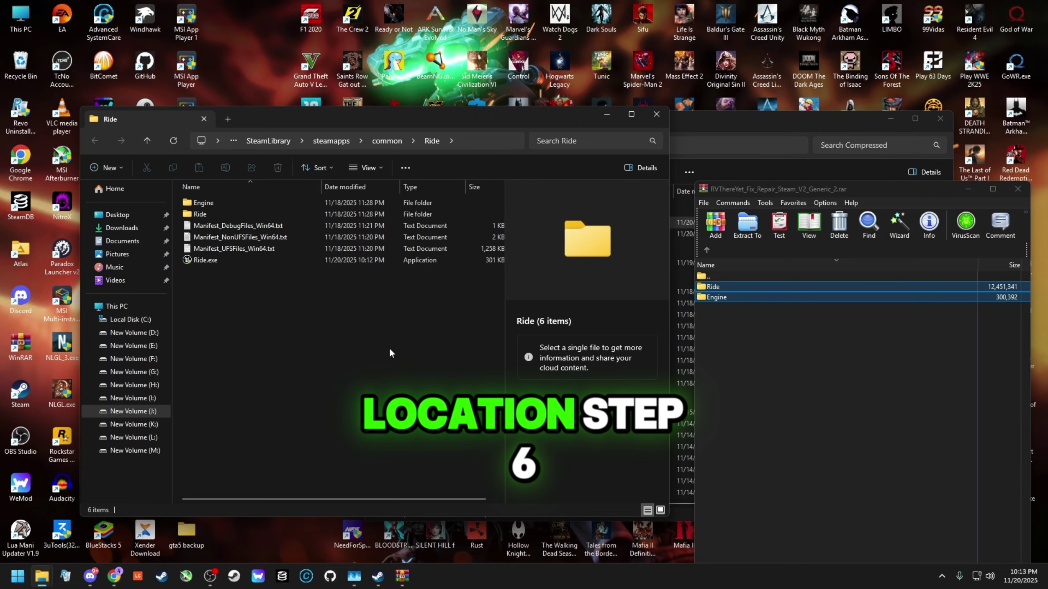
- Launch RV There Yet? from Steam with the standard launch option, allow Ride.exe to make changes, and dismiss the credits notice
left_click(377, 580)
left_click(424, 299)
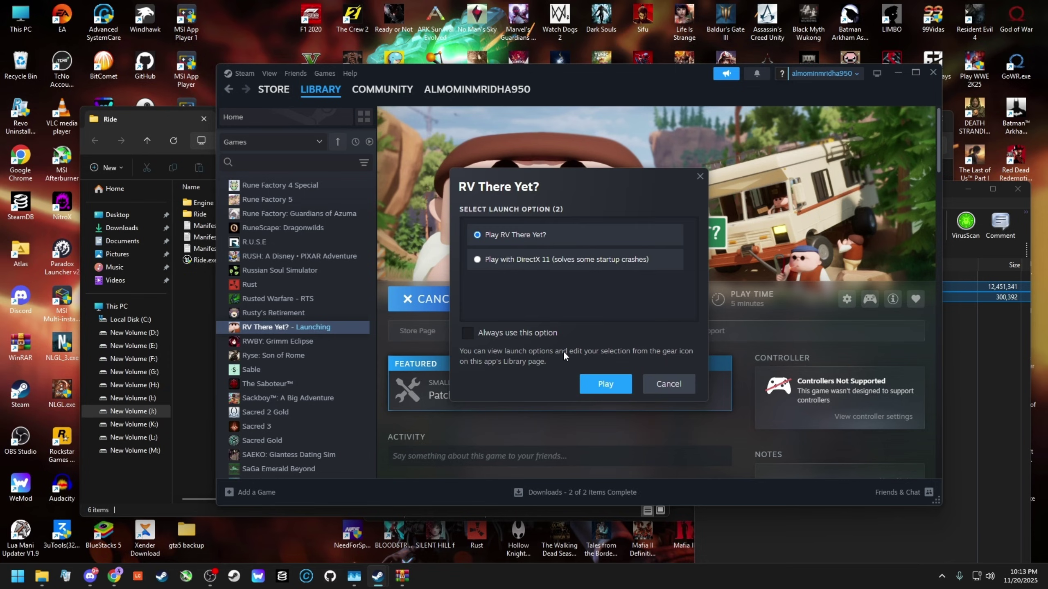
left_click(605, 384)
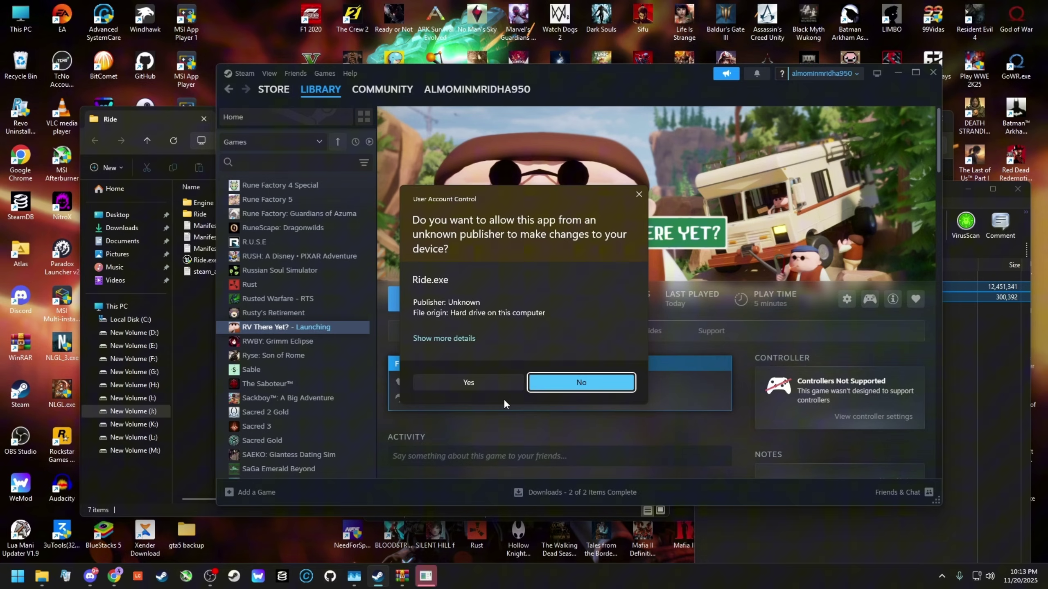
left_click(486, 383)
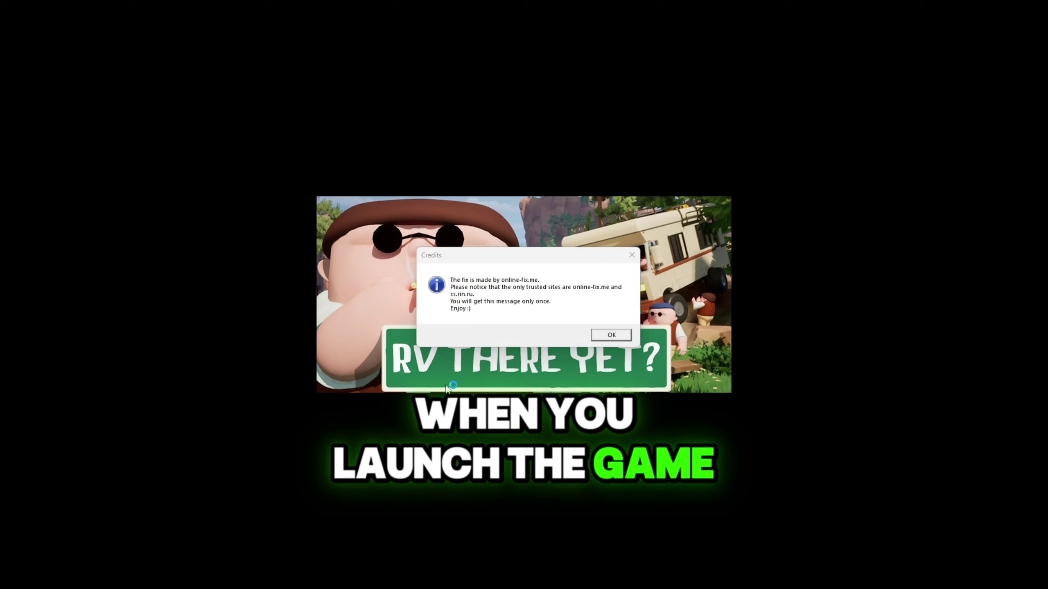
left_click(611, 335)
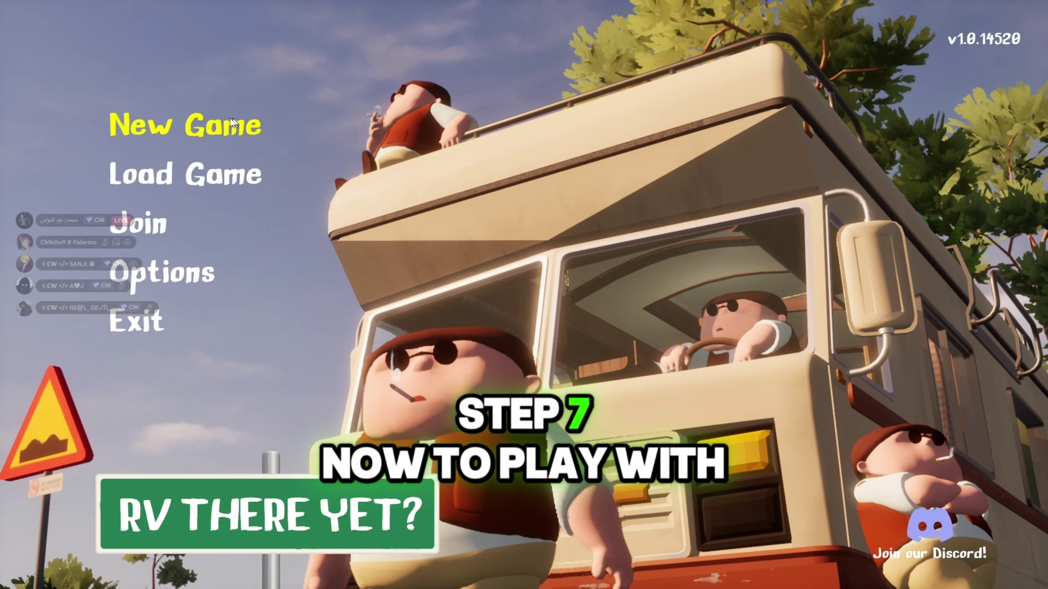
- Open the Steam overlay in the game and bring up the Add a Friend page
key("shift+Tab")
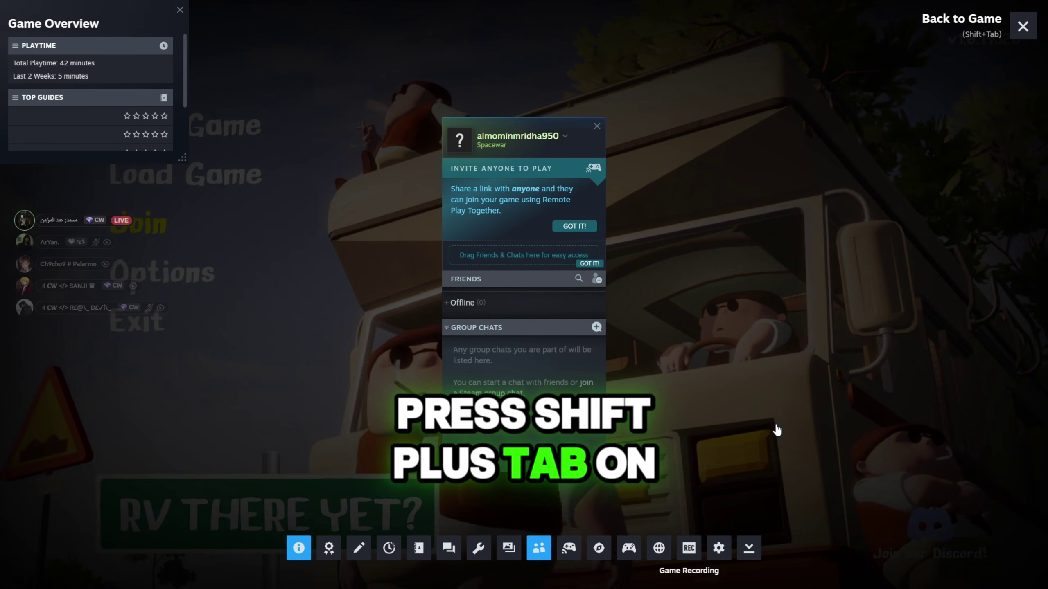
left_click(596, 279)
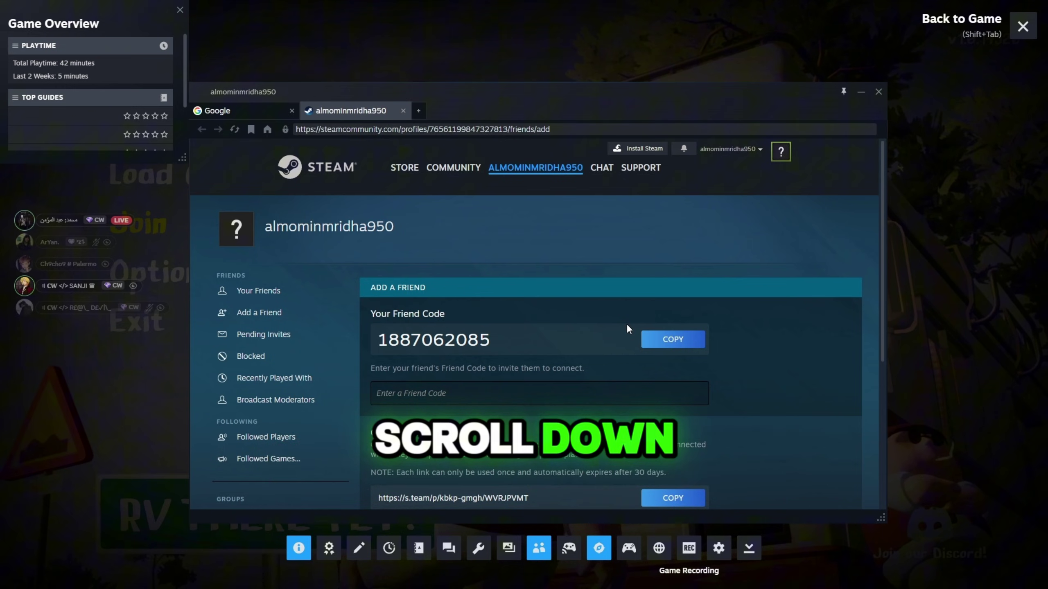
- Copy the Quick Invite link from the Add a Friend page for sharing with a friend
scroll(628, 326, "down", 3)
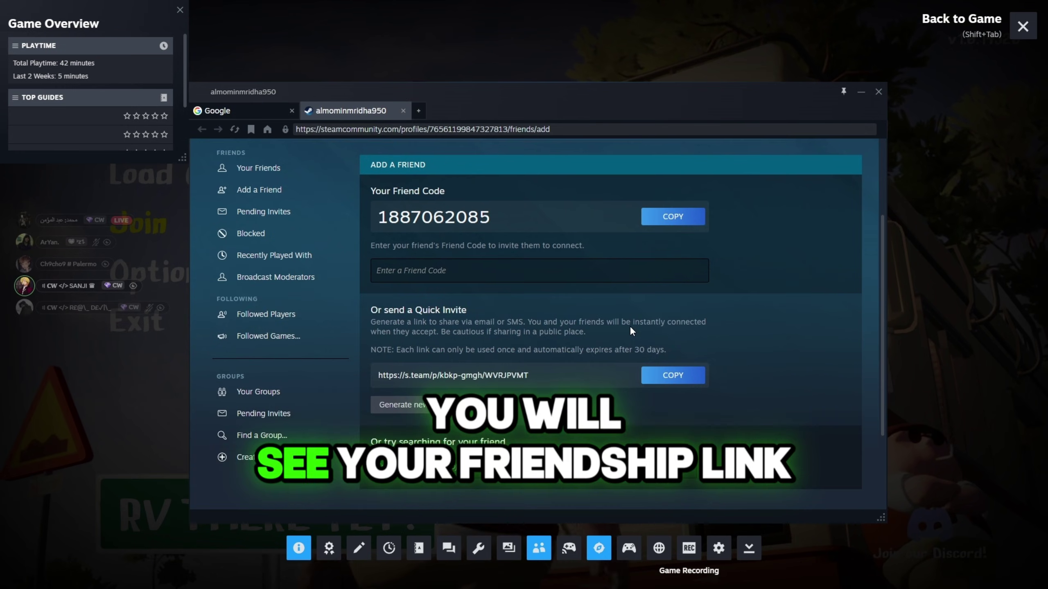
left_click(673, 376)
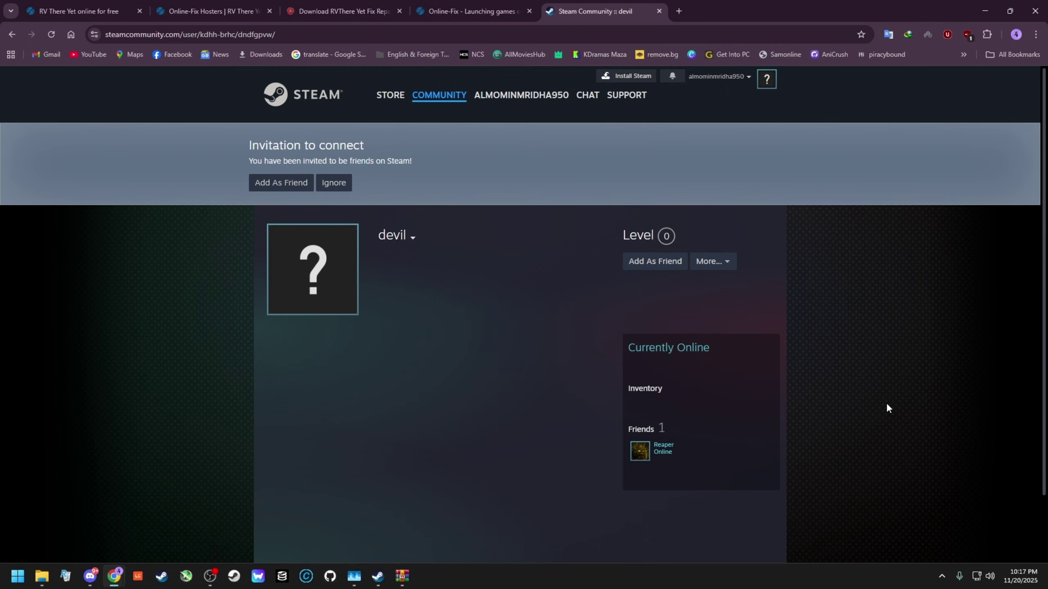
- In the Chrome browser, add the inviting player as a friend from the Steam profile page opened by the invite link
scroll(507, 316, "down", 3)
scroll(582, 339, "up", 3)
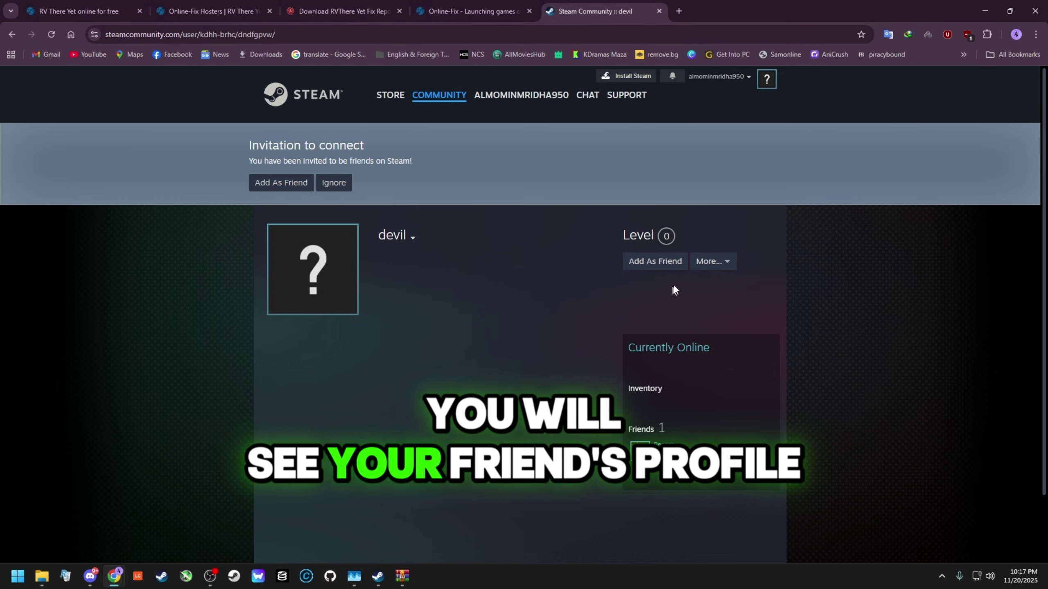
left_click(719, 263)
left_click(720, 266)
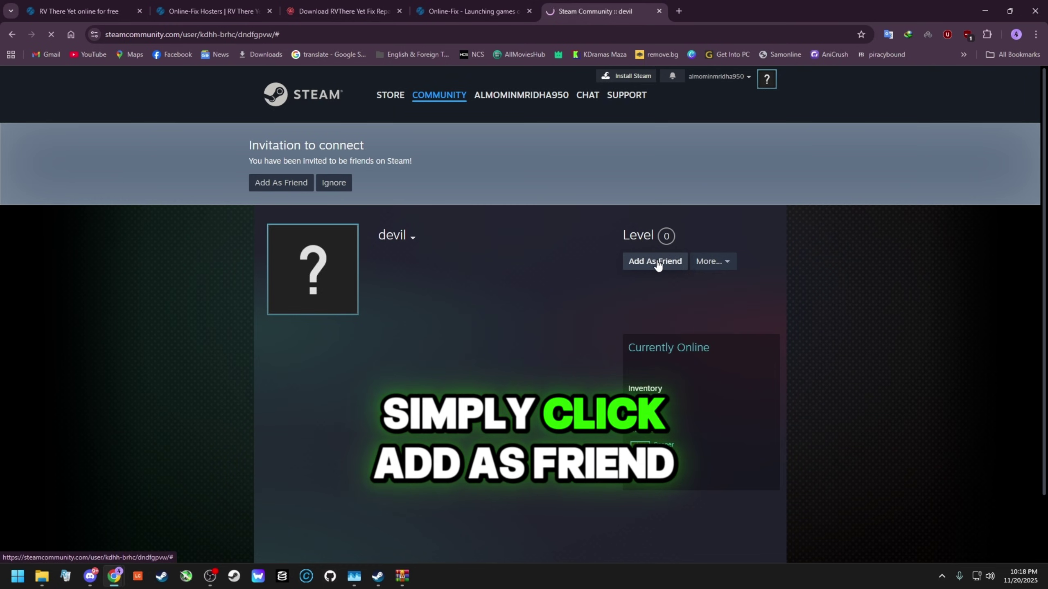
left_click(657, 263)
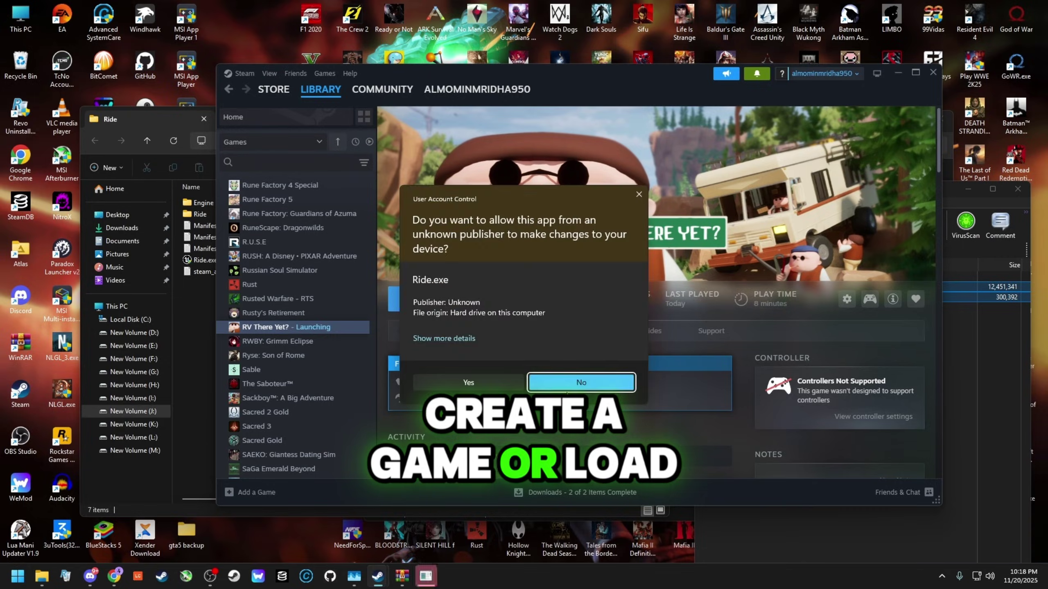
- Allow Ride.exe to make changes for the RV There Yet? launch and bring up the pause menu in the game session
left_click(470, 383)
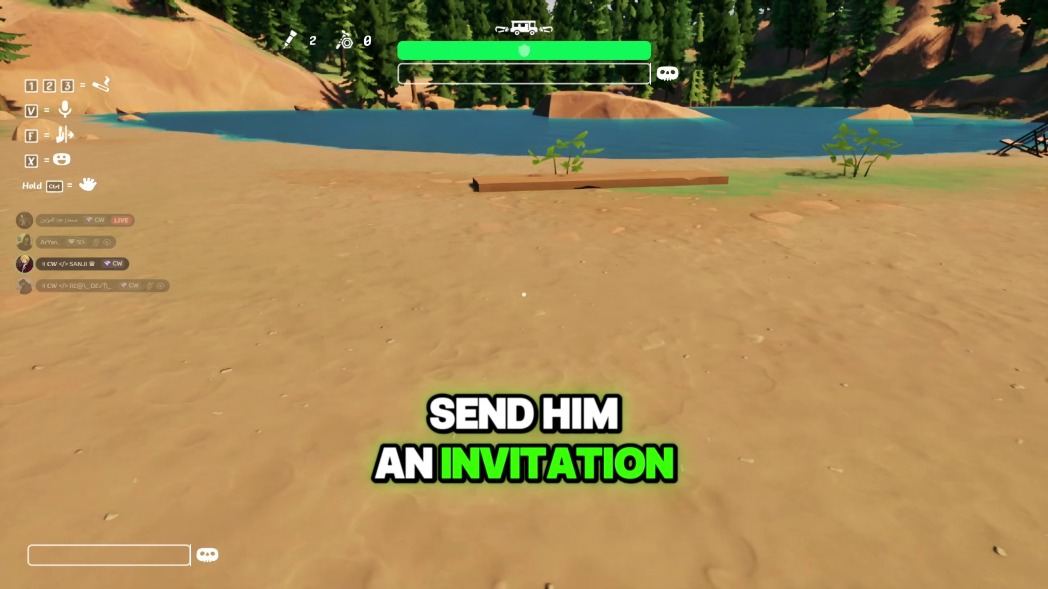
key("Escape")
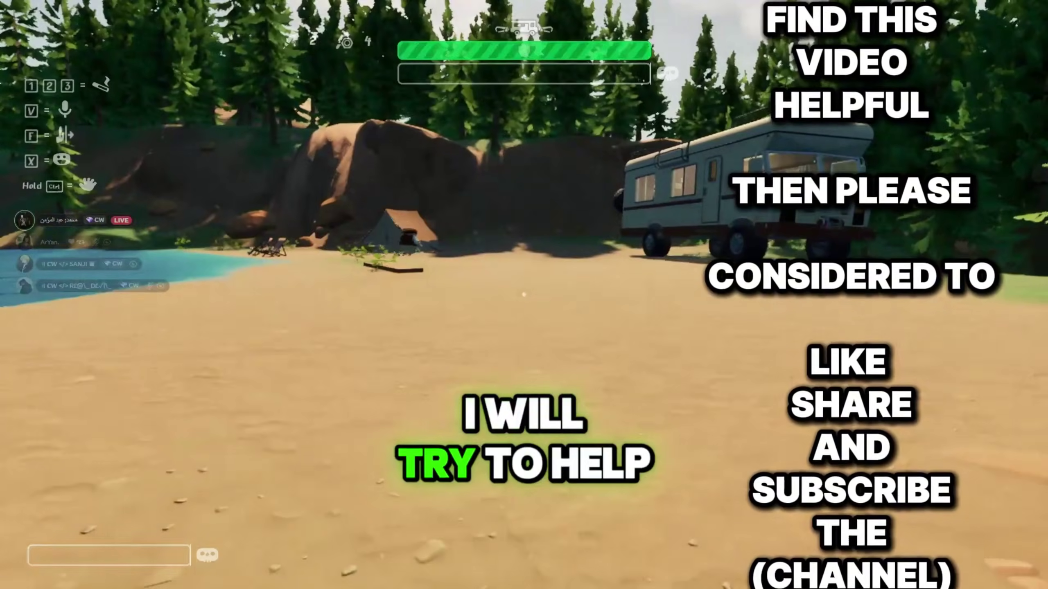
- In the game's graphics settings, set the Max FPS Limit to 300 and cycle Full Screen Mode through Fullscreen to Borderless Window
key("Escape")
left_click(523, 272)
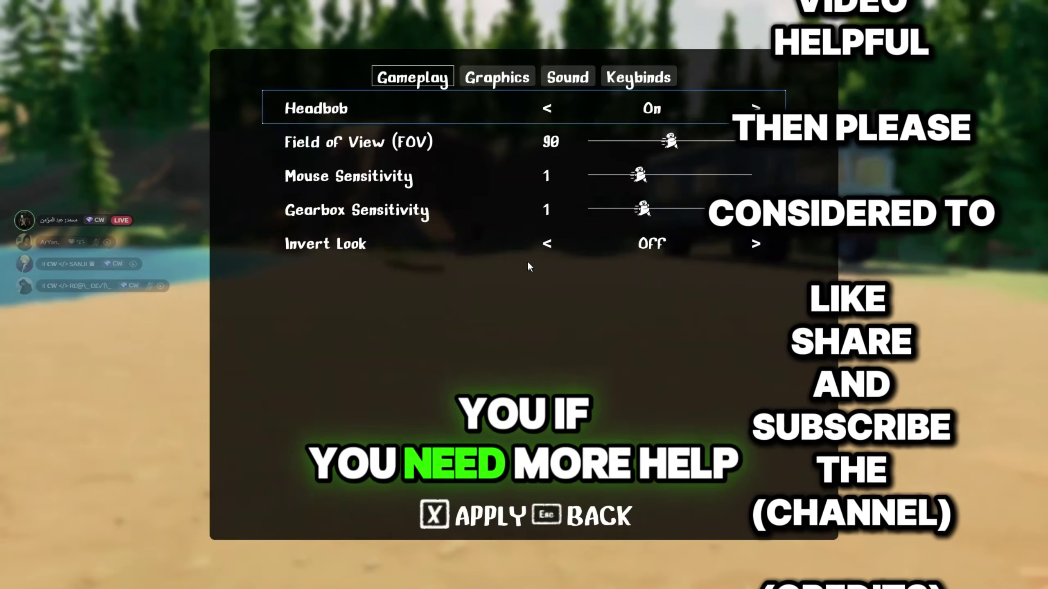
left_click(499, 81)
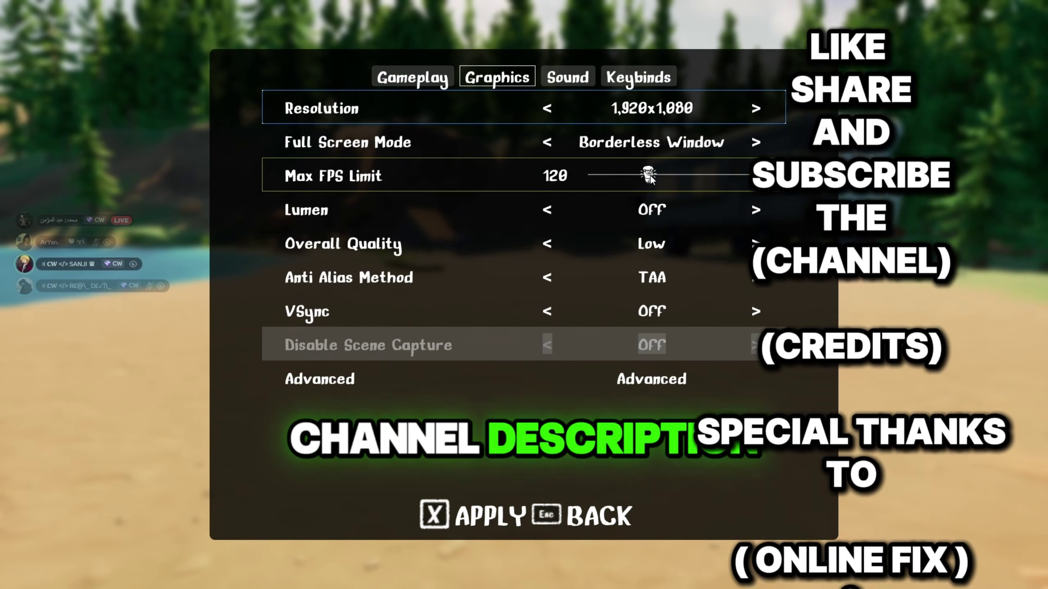
left_click(754, 141)
left_click(754, 141)
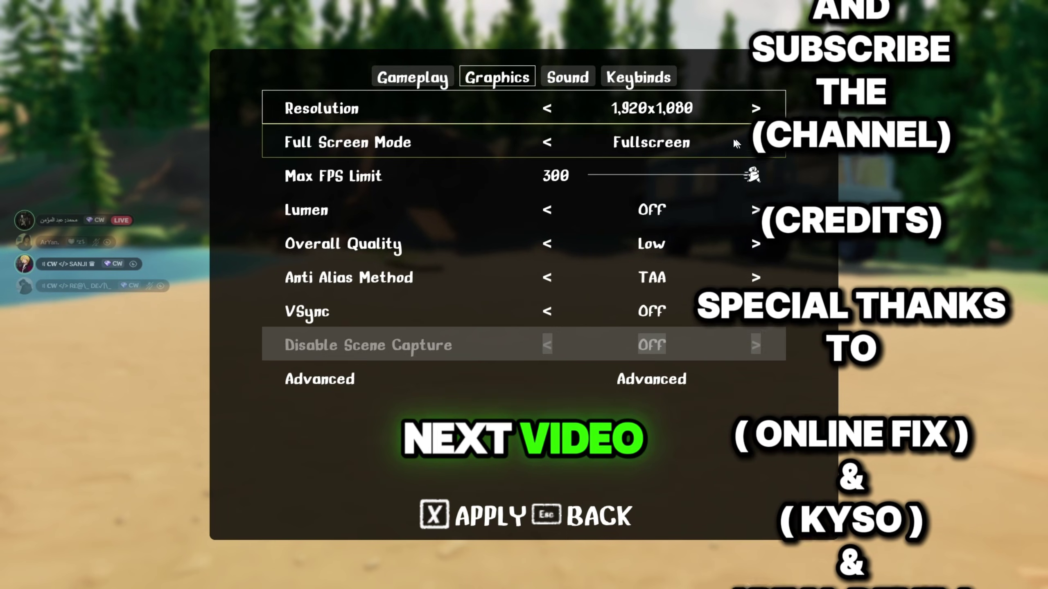
left_click(754, 141)
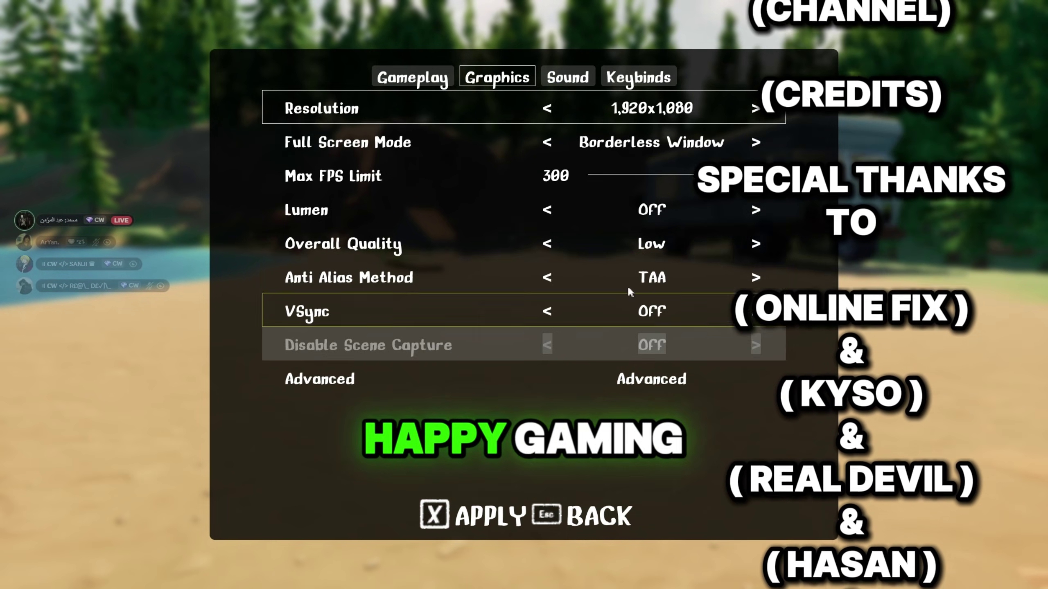